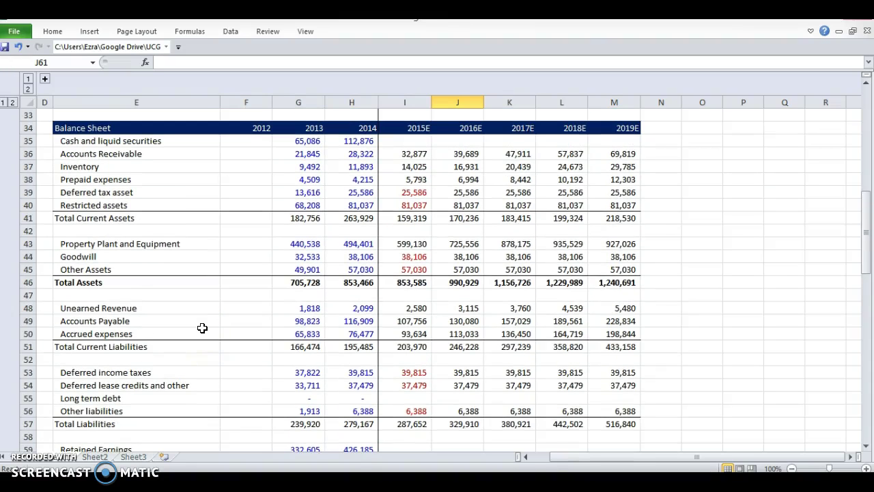
- Review the balance sheet rows, from Cash and liquid securities down to the equity lines
{"action": "left_click", "coordinate": [147, 144]}
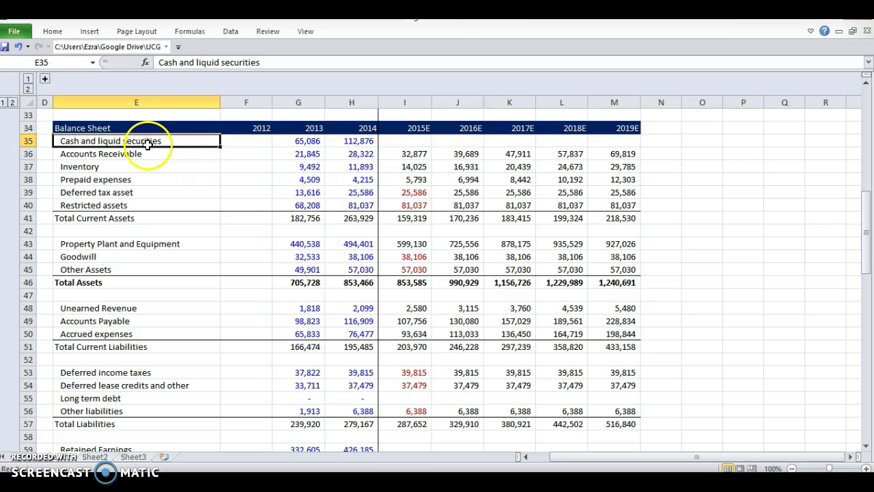
{"action": "left_click_drag", "start_coordinate": [148, 145], "coordinate": [567, 143]}
{"action": "key", "text": "Down"}
{"action": "key", "text": "Down"}
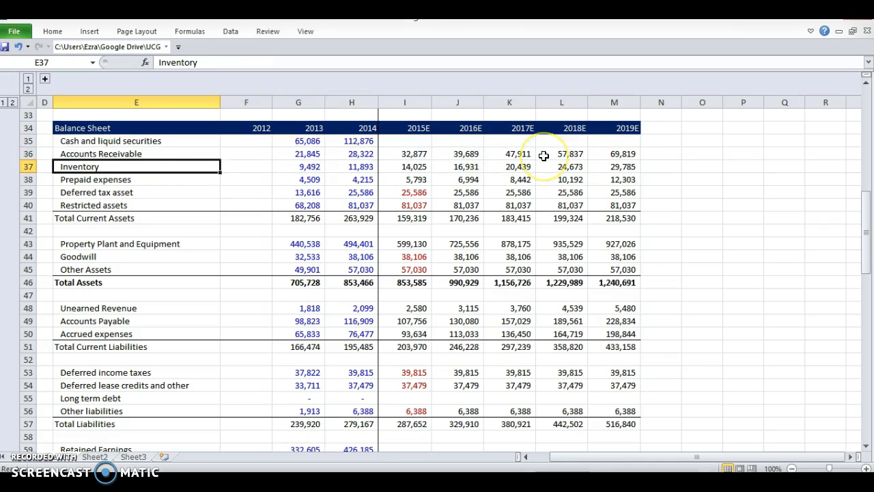
{"action": "key", "text": "Down"}
{"action": "key", "text": "Down"}
{"action": "key", "text": "Down"}
{"action": "key", "text": "Down"}
{"action": "key", "text": "Down"}
{"action": "key", "text": "Down"}
{"action": "key", "text": "Down"}
{"action": "key", "text": "Down"}
{"action": "key", "text": "Down"}
{"action": "key", "text": "Down"}
{"action": "key", "text": "Down"}
{"action": "key", "text": "Down"}
{"action": "key", "text": "Down"}
{"action": "key", "text": "Down"}
{"action": "key", "text": "Down"}
{"action": "key", "text": "Down"}
{"action": "key", "text": "Down"}
{"action": "key", "text": "Down"}
{"action": "key", "text": "shift+space"}
{"action": "key", "text": "Down"}
{"action": "key", "text": "Down"}
{"action": "key", "text": "Down"}
{"action": "key", "text": "Down"}
{"action": "key", "text": "Down"}
{"action": "key", "text": "Down"}
{"action": "key", "text": "Down"}
{"action": "key", "text": "Up"}
{"action": "key", "text": "shift+space"}
{"action": "key", "text": "shift+Up"}
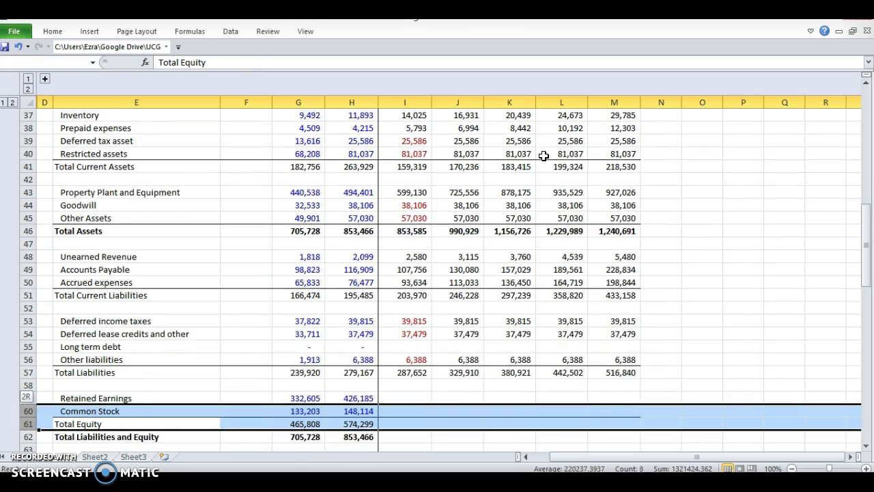
{"action": "key", "text": "shift+Up"}
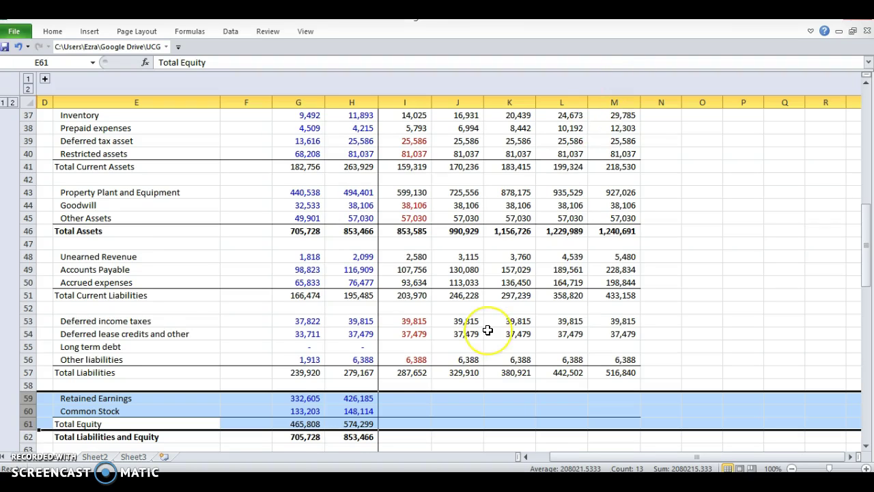
- Locate the 2013 Net Income link in the shareholder's equity schedule
{"action": "scroll", "coordinate": [487, 331], "scroll_direction": "down", "scroll_amount": 15}
{"action": "scroll", "coordinate": [488, 331], "scroll_direction": "down", "scroll_amount": 2}
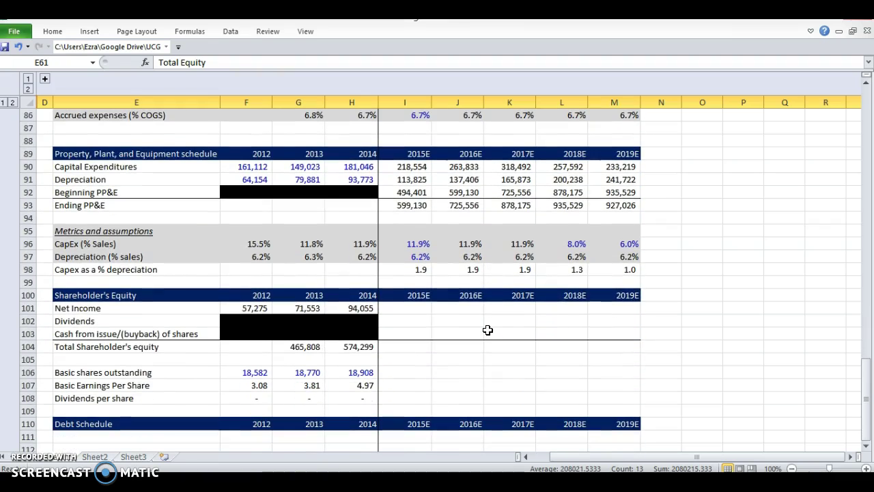
{"action": "left_click", "coordinate": [160, 304]}
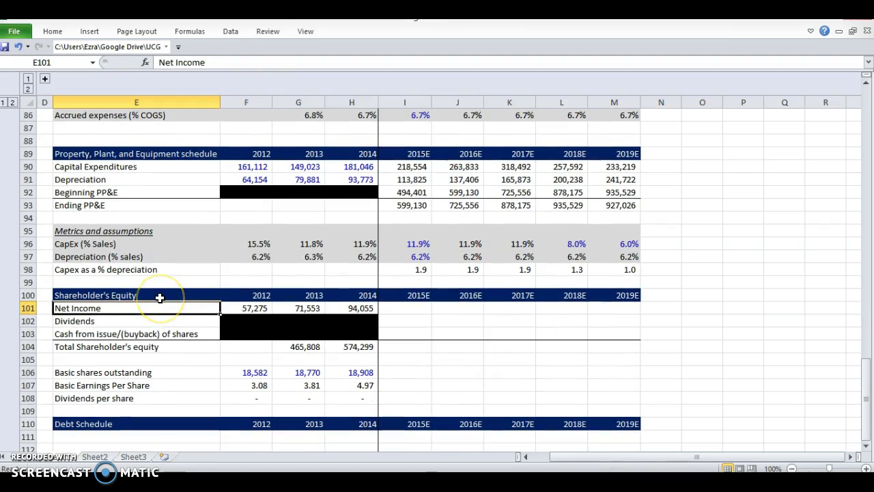
{"action": "key", "text": "shift+Right"}
{"action": "key", "text": "shift+Right"}
{"action": "key", "text": "shift+Right"}
{"action": "key", "text": "Left"}
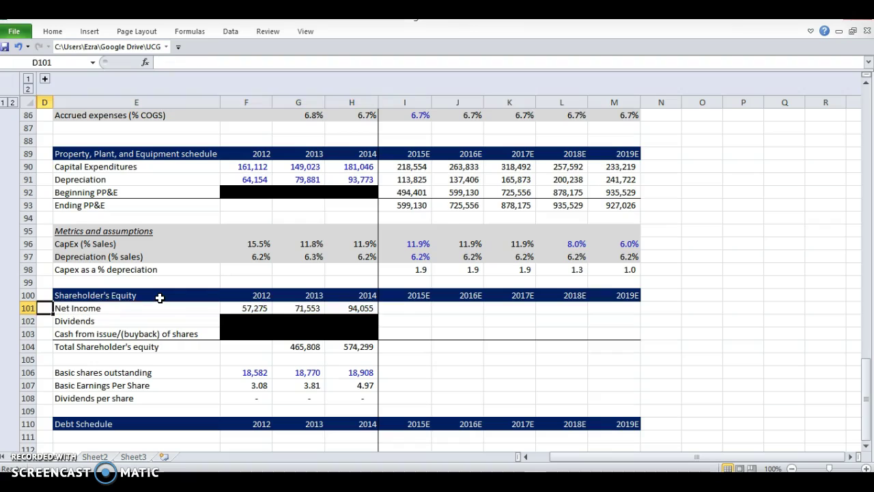
{"action": "key", "text": "Right"}
- Paste the Net Income link formula into 2015E–2019E
{"action": "key", "text": "shift+Right"}
{"action": "key", "text": "shift+Right"}
{"action": "key", "text": "Left"}
{"action": "key", "text": "Right"}
{"action": "key", "text": "Right"}
{"action": "key", "text": "Right"}
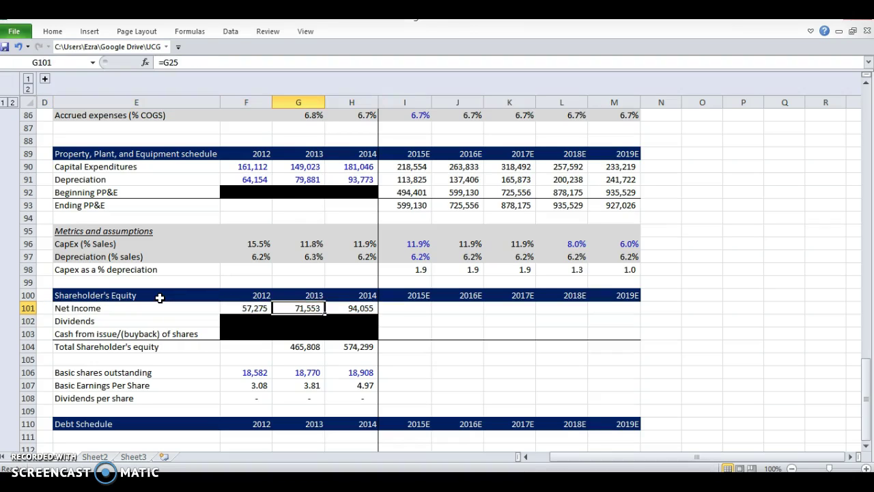
{"action": "key", "text": "ctrl+c"}
{"action": "key", "text": "Right"}
{"action": "key", "text": "Right"}
{"action": "key", "text": "shift+Right"}
{"action": "key", "text": "shift+Right"}
{"action": "key", "text": "shift+Right"}
{"action": "key", "text": "shift+Right"}
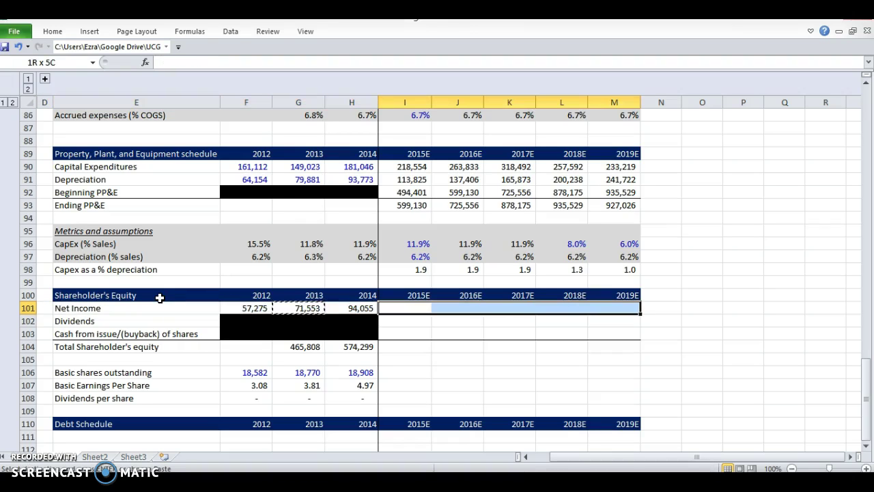
{"action": "key", "text": "ctrl+alt+v"}
{"action": "key", "text": "Return"}
- Clear the pending copy and select the Dividends and share buyback rows
{"action": "key", "text": "Left"}
{"action": "key", "text": "Left"}
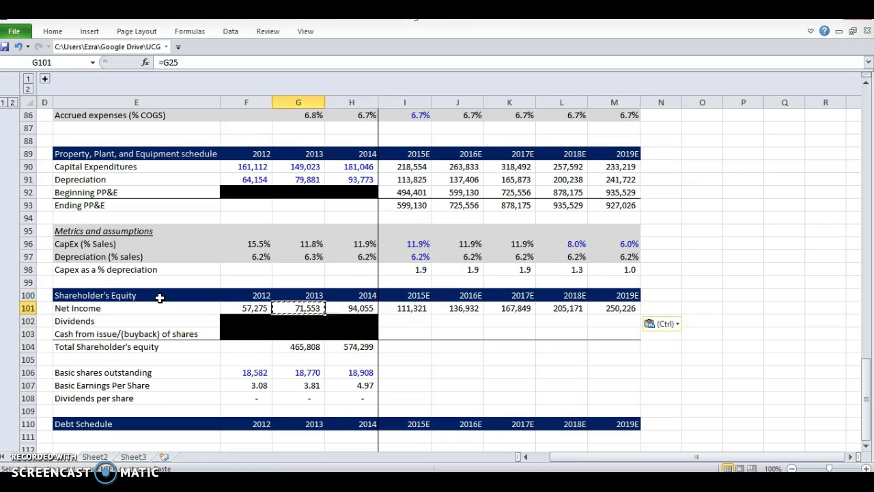
{"action": "key", "text": "Left"}
{"action": "key", "text": "Down"}
{"action": "key", "text": "Escape"}
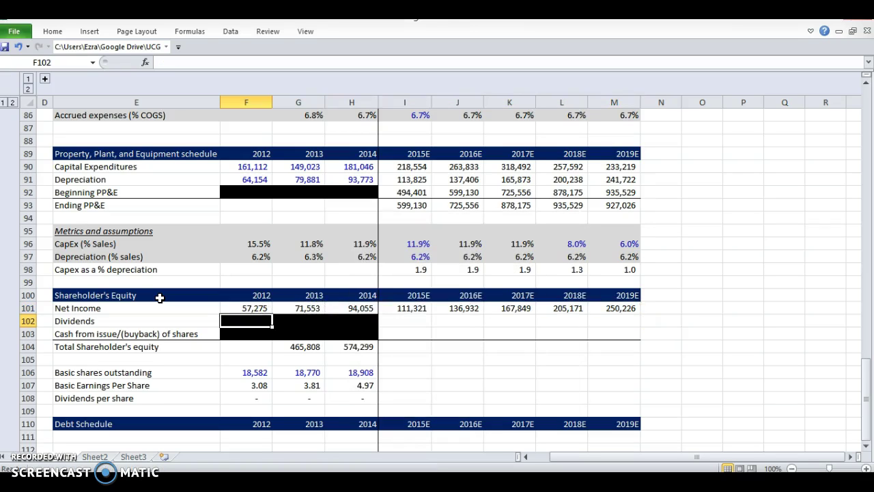
{"action": "key", "text": "Left"}
{"action": "key", "text": "shift+Right"}
{"action": "key", "text": "shift+Down"}
{"action": "key", "text": "shift+Right"}
{"action": "key", "text": "shift+Right"}
{"action": "key", "text": "shift+Right"}
{"action": "key", "text": "shift+Right"}
{"action": "key", "text": "shift+Right"}
{"action": "key", "text": "shift+Right"}
{"action": "key", "text": "shift+Right"}
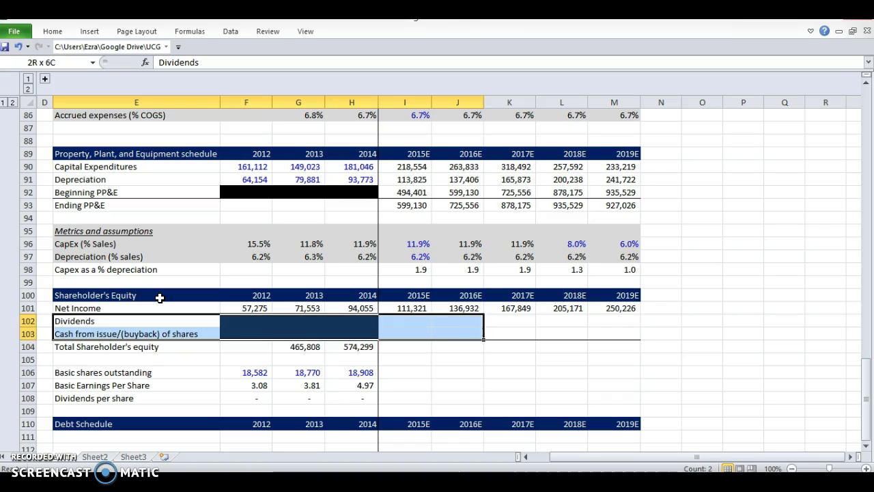
{"action": "key", "text": "shift+Left"}
{"action": "key", "text": "shift+Left"}
{"action": "key", "text": "shift+Left"}
{"action": "key", "text": "shift+Left"}
{"action": "key", "text": "shift+Left"}
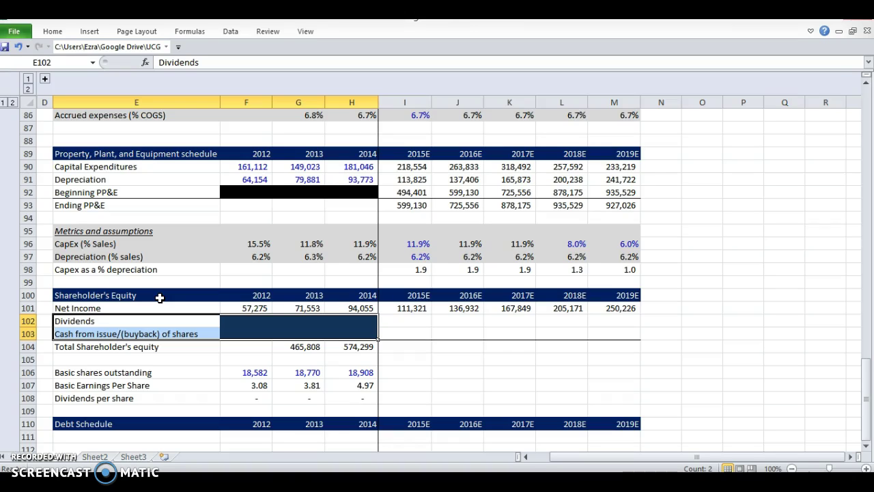
- Recheck the historical Dividends and buyback figures before consulting the 10-K
{"action": "key", "text": "Up"}
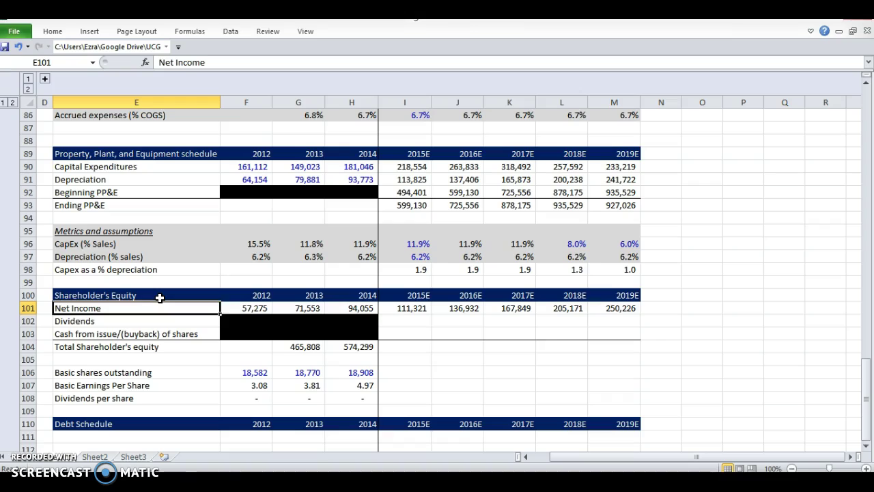
{"action": "key", "text": "Down"}
{"action": "key", "text": "shift+Right"}
{"action": "key", "text": "shift+Down"}
{"action": "key", "text": "shift+Right"}
{"action": "key", "text": "shift+Right"}
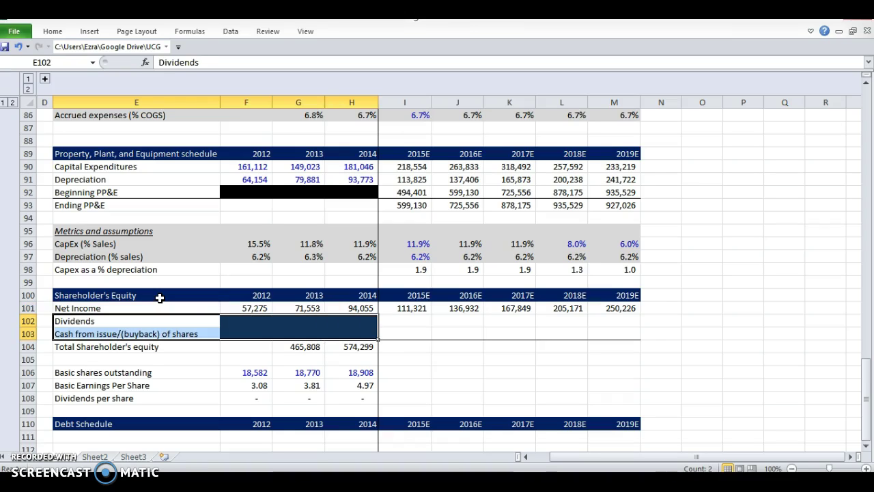
{"action": "key", "text": "Right"}
{"action": "key", "text": "Left"}
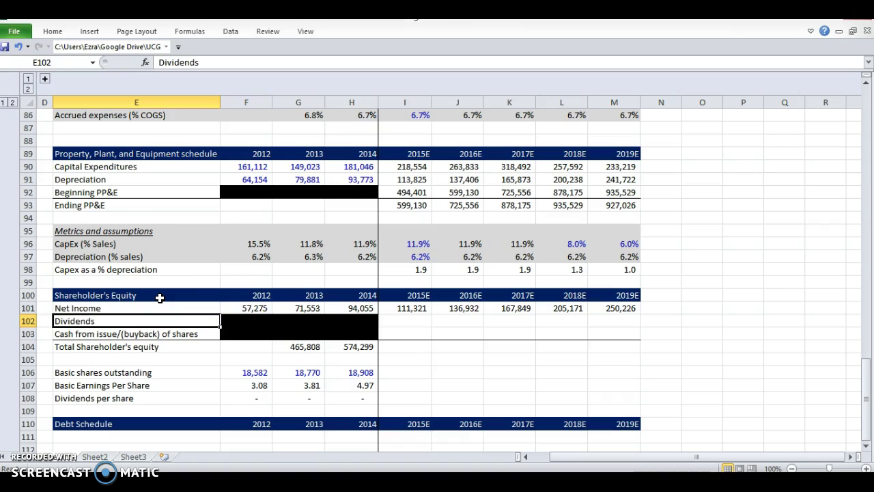
{"action": "key", "text": "alt+Tab"}
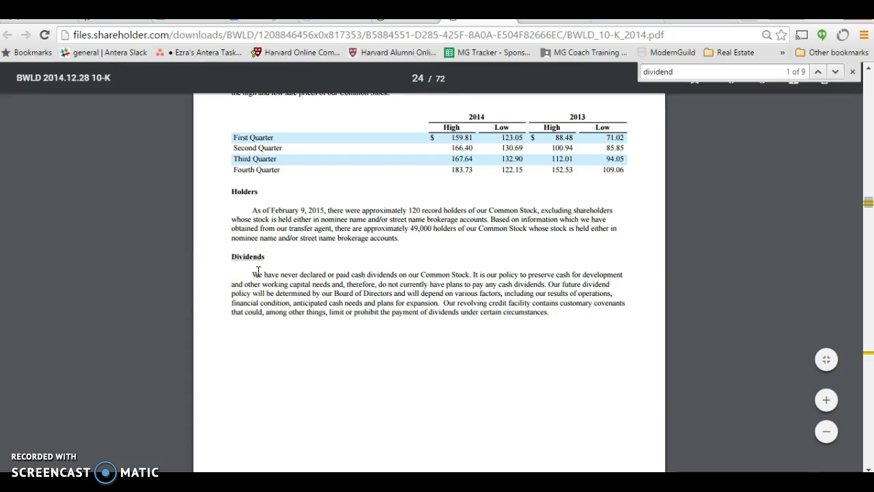
- Highlight the 10-K sentence saying no cash dividends have been paid, then return to Excel
{"action": "left_click_drag", "start_coordinate": [254, 274], "coordinate": [461, 278]}
{"action": "left_click", "coordinate": [468, 275]}
{"action": "left_click", "coordinate": [467, 259]}
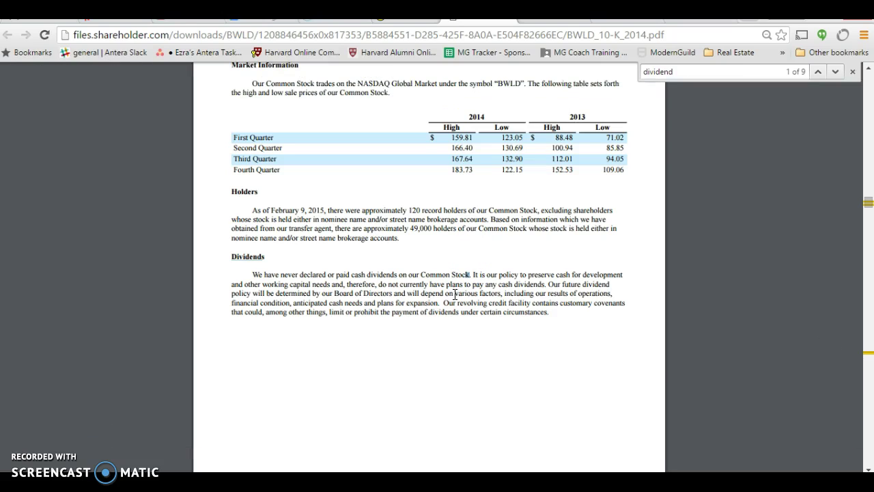
{"action": "key", "text": "alt+Tab"}
- Enter 0 as projected dividends in all five cells, 2015E–2019E
{"action": "key", "text": "Right"}
{"action": "key", "text": "Right"}
{"action": "key", "text": "Right"}
{"action": "key", "text": "Right"}
{"action": "type", "text": "="}
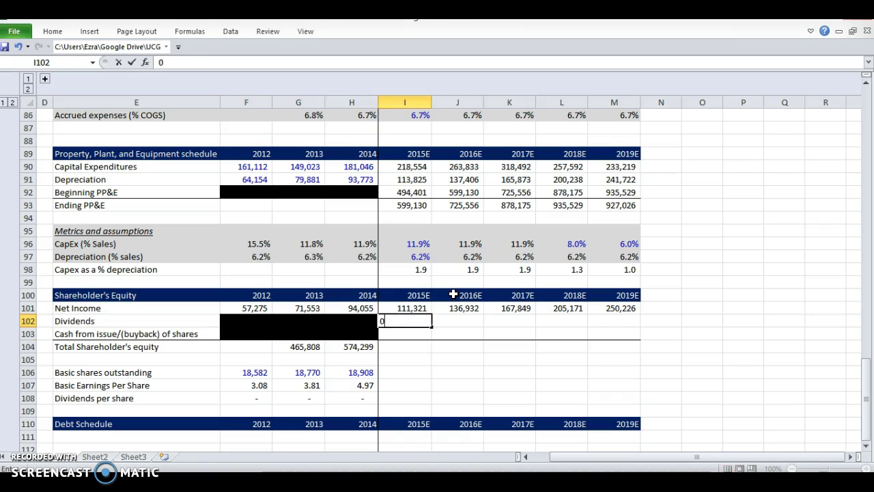
{"action": "key", "text": "Escape"}
{"action": "key", "text": "shift+Right"}
{"action": "key", "text": "shift+Right"}
{"action": "key", "text": "shift+Right"}
{"action": "key", "text": "shift+Right"}
{"action": "type", "text": "0"}
{"action": "key", "text": "ctrl+Return"}
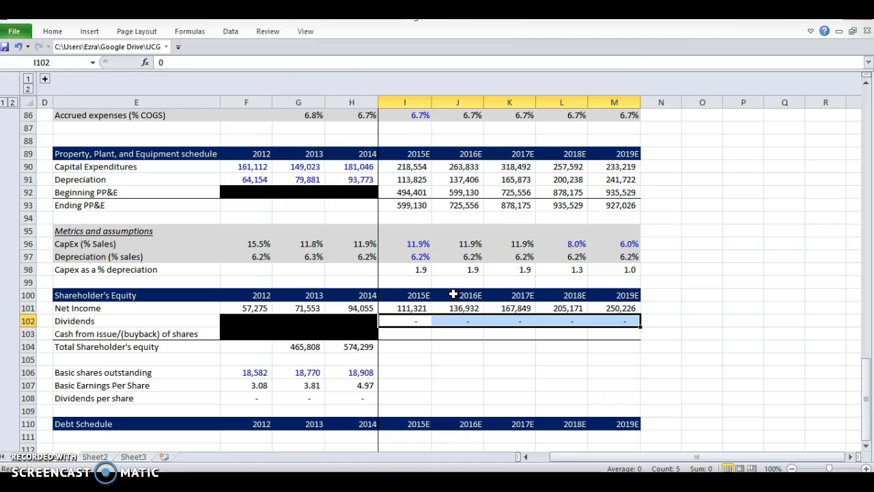
- Color the projected dividend zeros blue to mark them as inputs
{"action": "key", "text": "alt+h"}
{"action": "key", "text": "f"}
{"action": "key", "text": "c"}
{"action": "key", "text": "Up"}
{"action": "key", "text": "Up"}
{"action": "key", "text": "Return"}
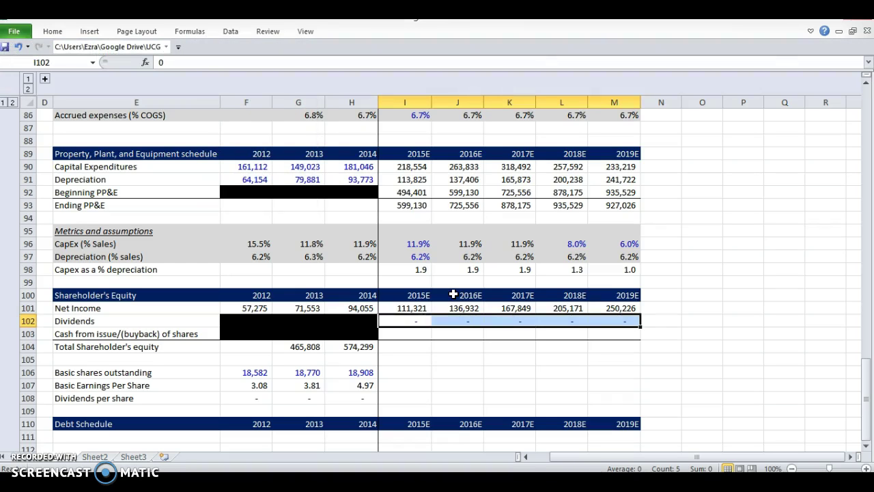
- Review the historical basic share counts and share buyback figures
{"action": "key", "text": "Down"}
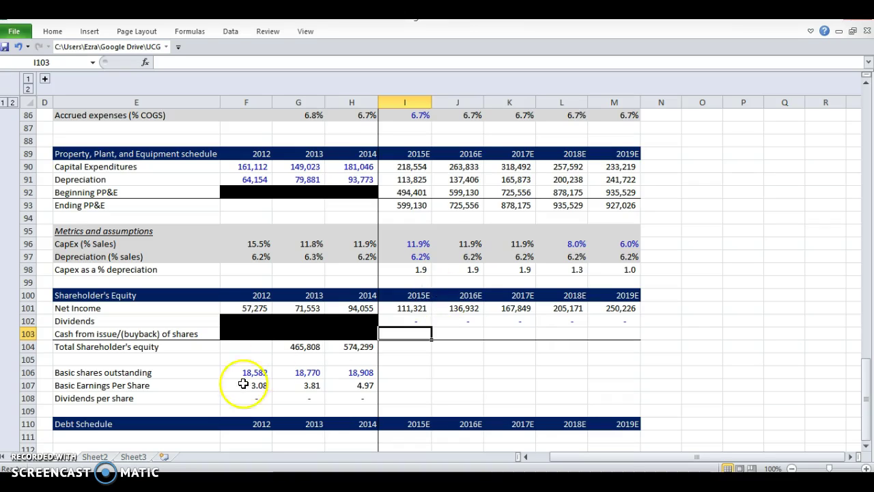
{"action": "left_click_drag", "start_coordinate": [244, 372], "coordinate": [342, 375]}
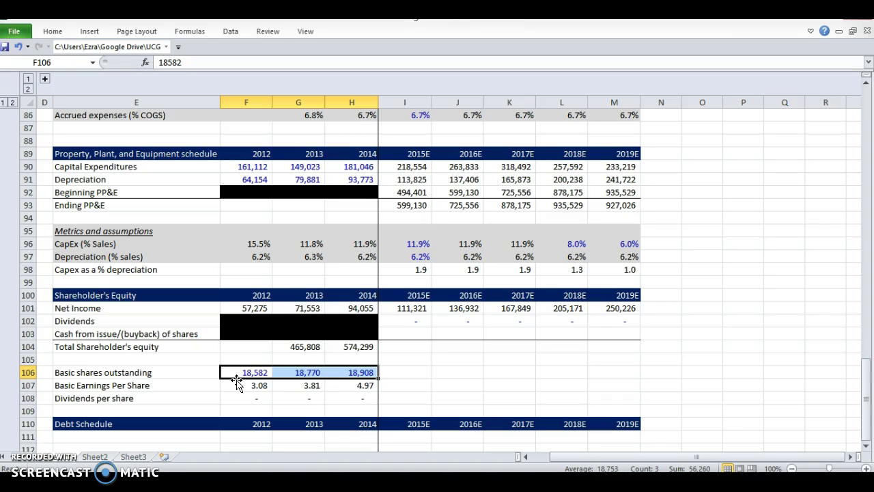
{"action": "key", "text": "Right"}
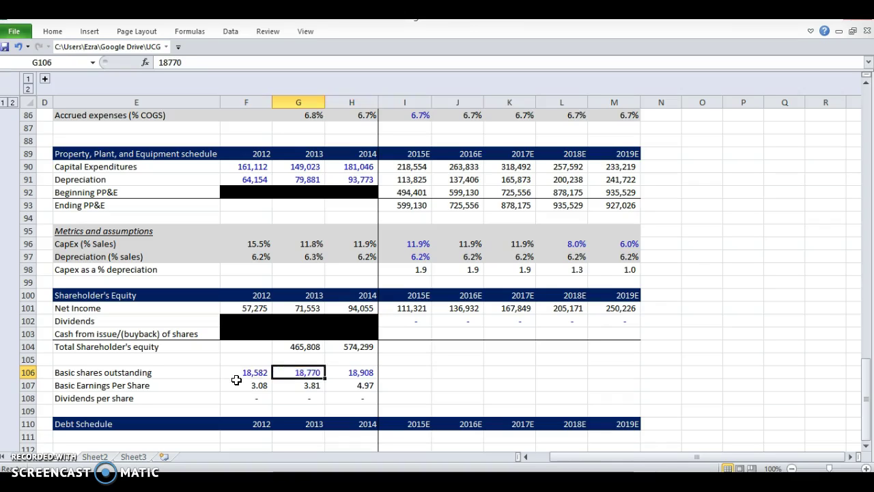
{"action": "key", "text": "Left"}
{"action": "key", "text": "shift+Right"}
{"action": "key", "text": "shift+Right"}
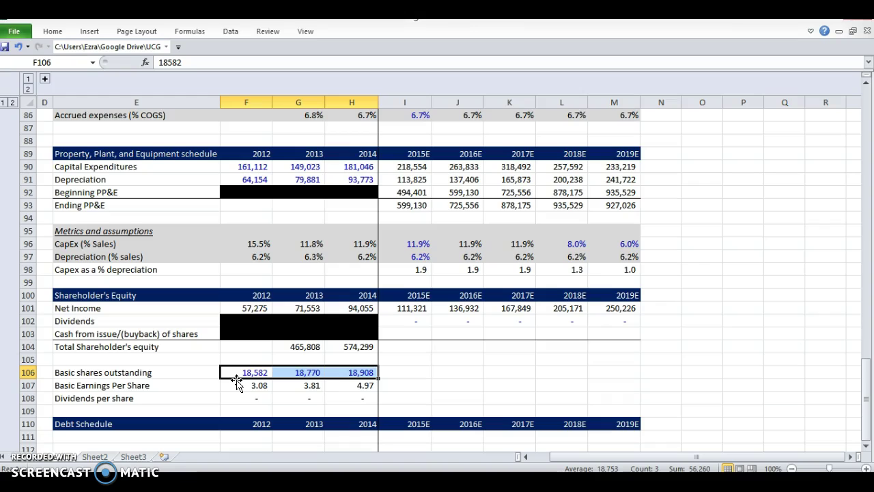
{"action": "key", "text": "Up"}
{"action": "key", "text": "Up"}
{"action": "key", "text": "Up"}
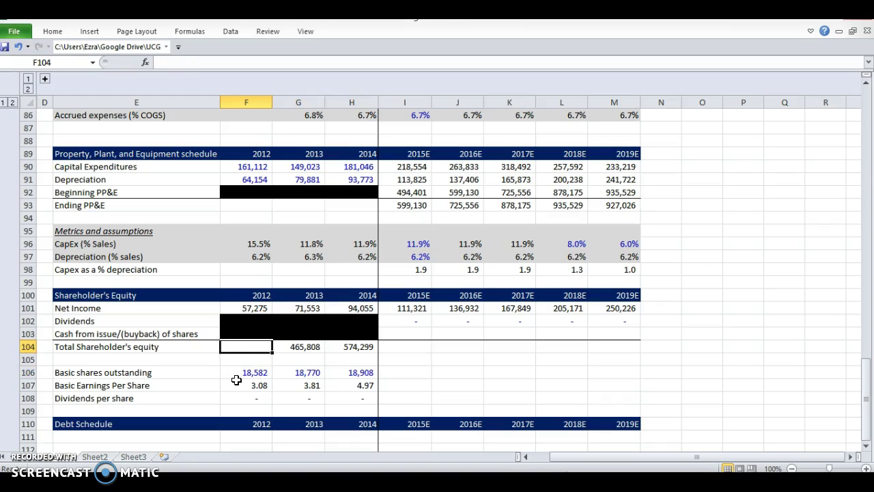
{"action": "key", "text": "shift+Right"}
{"action": "key", "text": "shift+Right"}
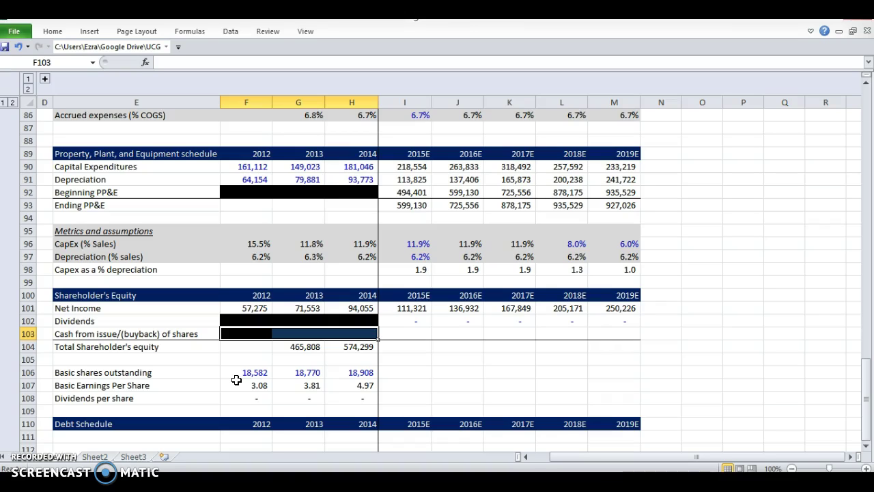
{"action": "key", "text": "Right"}
{"action": "key", "text": "Right"}
{"action": "key", "text": "Right"}
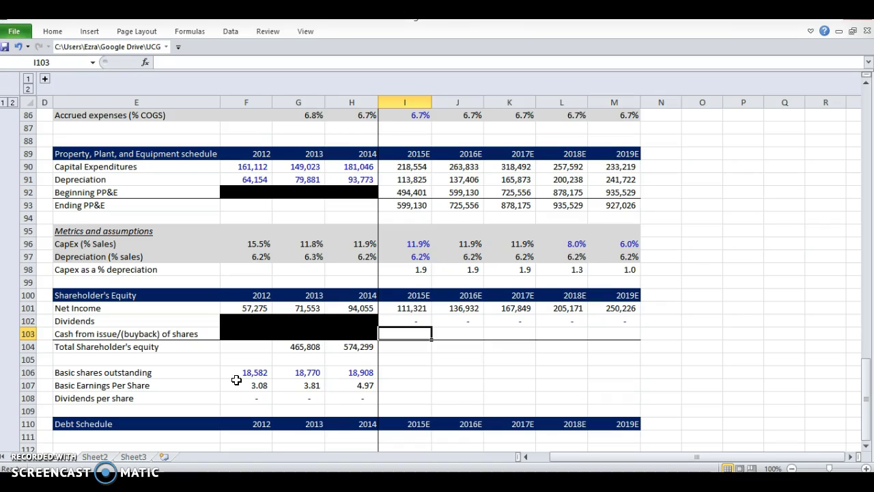
- Copy the zero dividends into the 2015E–2019E share issue/buyback row
{"action": "key", "text": "Up"}
{"action": "key", "text": "shift+Right"}
{"action": "key", "text": "shift+Right"}
{"action": "key", "text": "shift+Right"}
{"action": "key", "text": "shift+Right"}
{"action": "key", "text": "ctrl+c"}
{"action": "key", "text": "Down"}
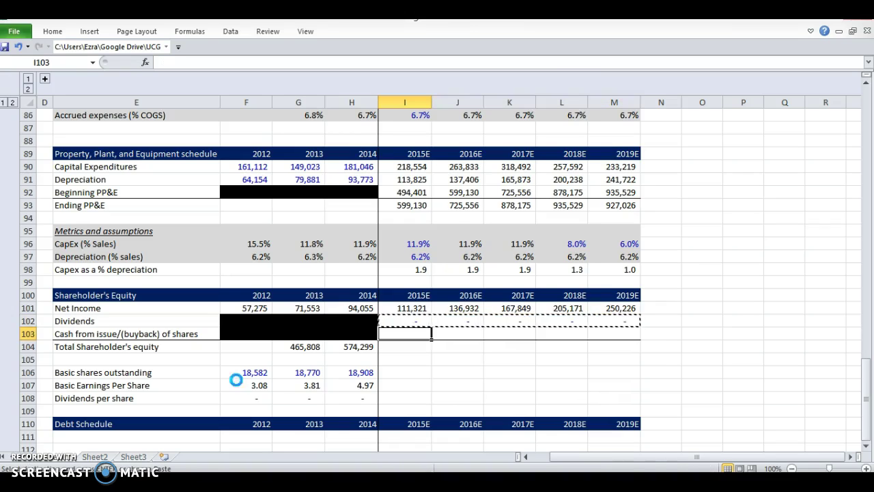
{"action": "key", "text": "ctrl+v"}
- Enter the 2015E total equity formula =I101-I102+I103
{"action": "key", "text": "Down"}
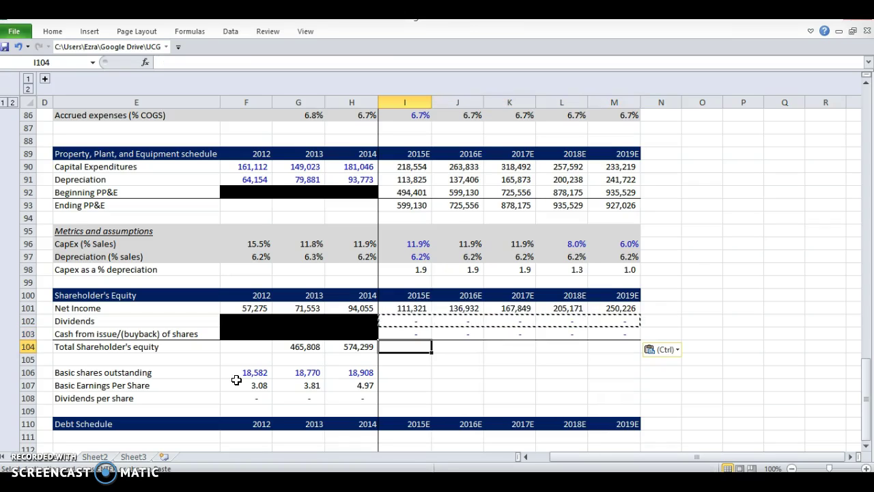
{"action": "type", "text": "="}
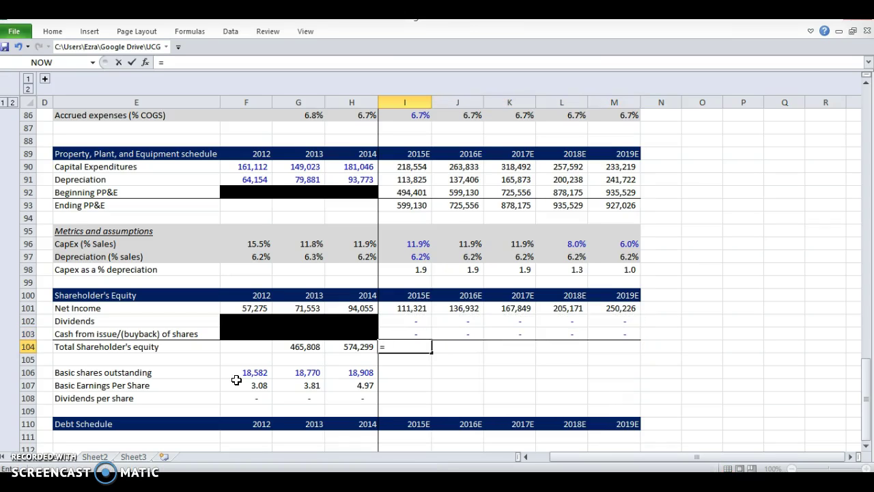
{"action": "key", "text": "Up"}
{"action": "key", "text": "Up"}
{"action": "key", "text": "Up"}
{"action": "type", "text": "-"}
{"action": "key", "text": "Up"}
{"action": "key", "text": "Up"}
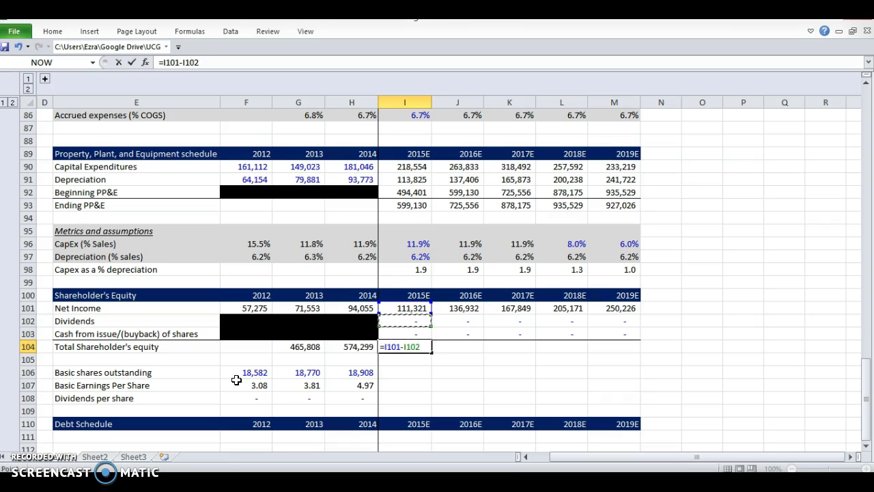
{"action": "type", "text": "-"}
{"action": "key", "text": "Up"}
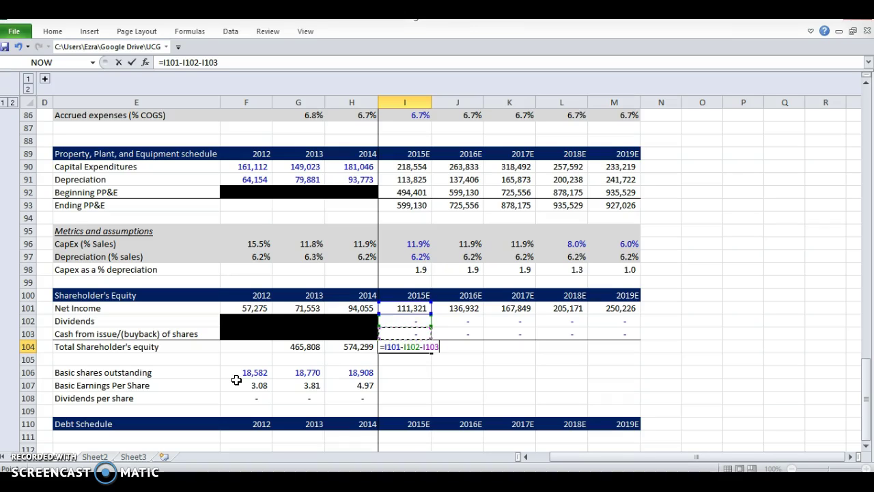
{"action": "key", "text": "BackSpace"}
{"action": "key", "text": "BackSpace"}
{"action": "key", "text": "BackSpace"}
{"action": "key", "text": "BackSpace"}
{"action": "key", "text": "BackSpace"}
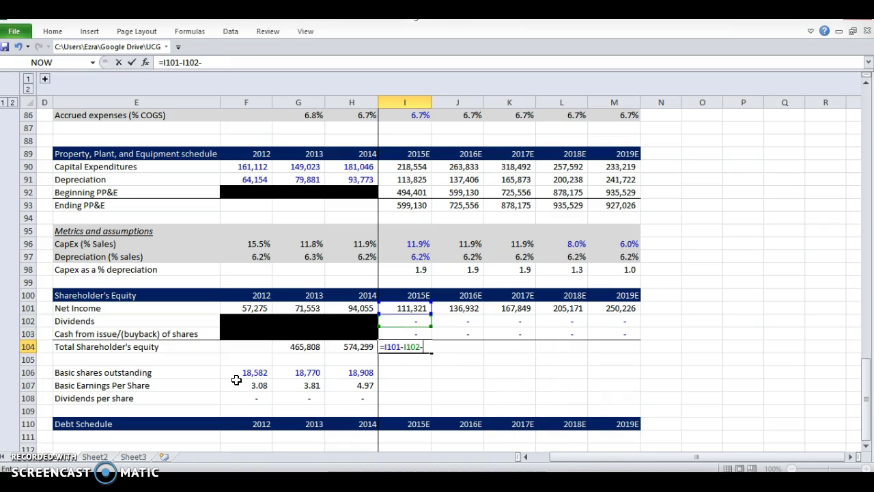
{"action": "type", "text": "+I103"}
{"action": "key", "text": "ctrl+Return"}
- Fill the total equity formula through 2019E and check it against the buyback row
{"action": "key", "text": "shift+Right"}
{"action": "key", "text": "shift+Right"}
{"action": "key", "text": "shift+Right"}
{"action": "key", "text": "shift+Right"}
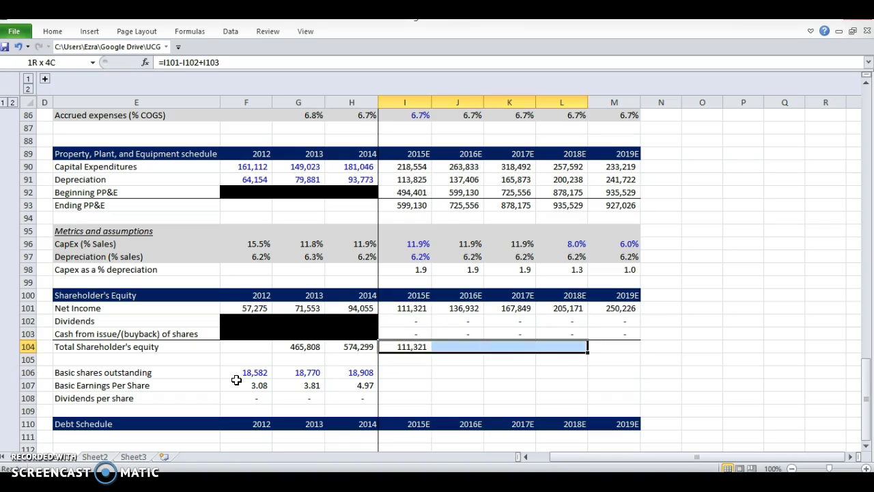
{"action": "key", "text": "ctrl+r"}
{"action": "key", "text": "Left"}
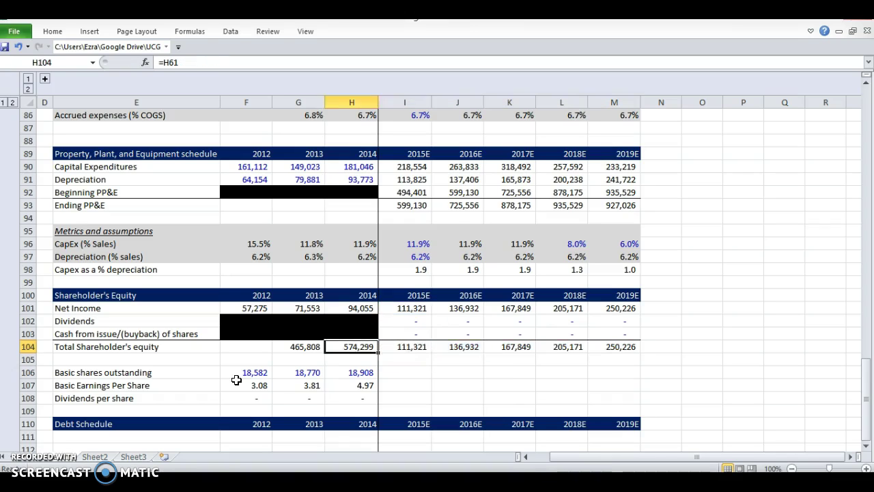
{"action": "key", "text": "Right"}
{"action": "key", "text": "Up"}
{"action": "key", "text": "Left"}
{"action": "key", "text": "Left"}
{"action": "key", "text": "Left"}
{"action": "key", "text": "Left"}
{"action": "key", "text": "Right"}
{"action": "key", "text": "Right"}
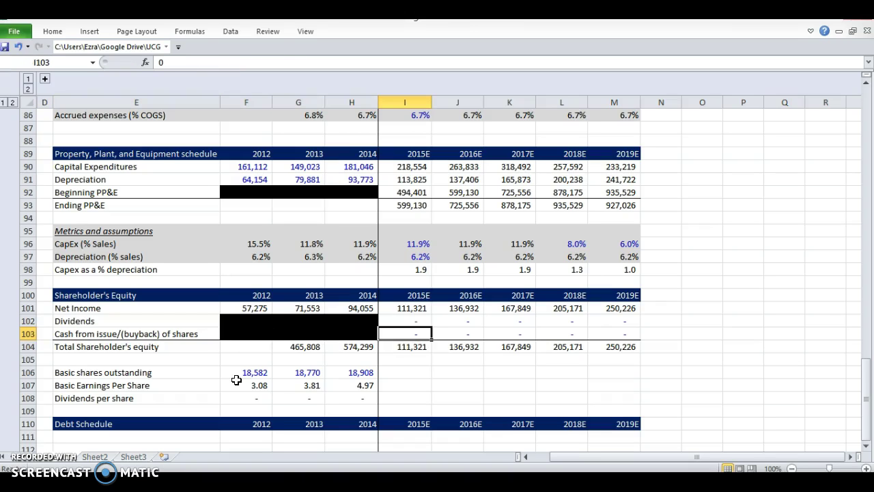
{"action": "key", "text": "shift+Right"}
{"action": "key", "text": "shift+Right"}
{"action": "key", "text": "shift+Right"}
{"action": "key", "text": "shift+Right"}
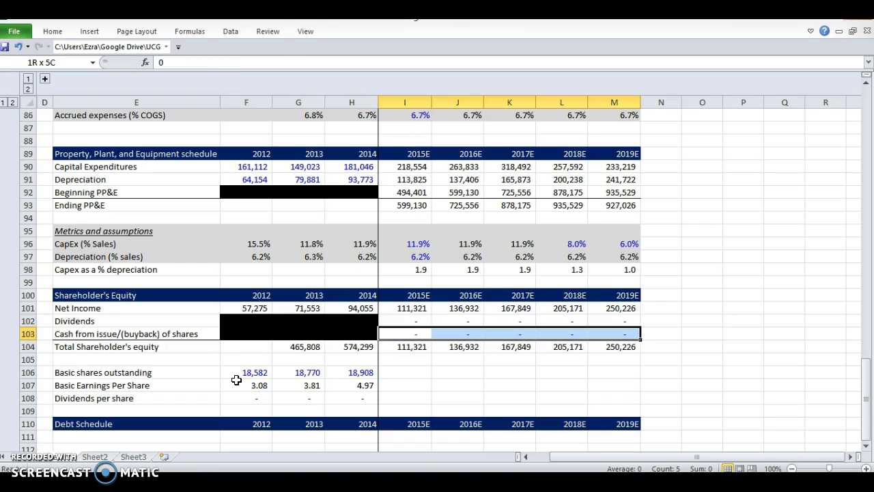
{"action": "key", "text": "Down"}
{"action": "key", "text": "Down"}
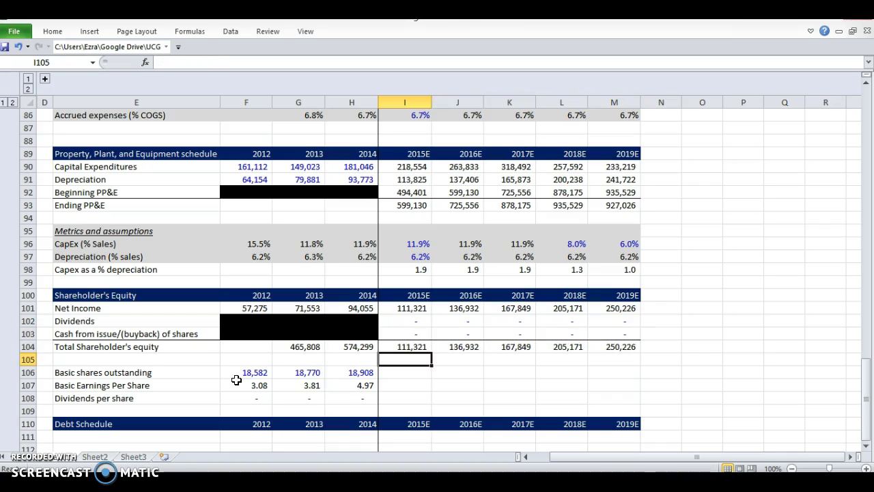
- Hold 2015E–2019E basic shares flat at 18,908 by linking each year to the prior year
{"action": "key", "text": "Down"}
{"action": "type", "text": "="}
{"action": "key", "text": "Left"}
{"action": "key", "text": "ctrl+Return"}
{"action": "key", "text": "shift+Right"}
{"action": "key", "text": "shift+Right"}
{"action": "key", "text": "shift+Right"}
{"action": "key", "text": "shift+Right"}
{"action": "key", "text": "ctrl+r"}
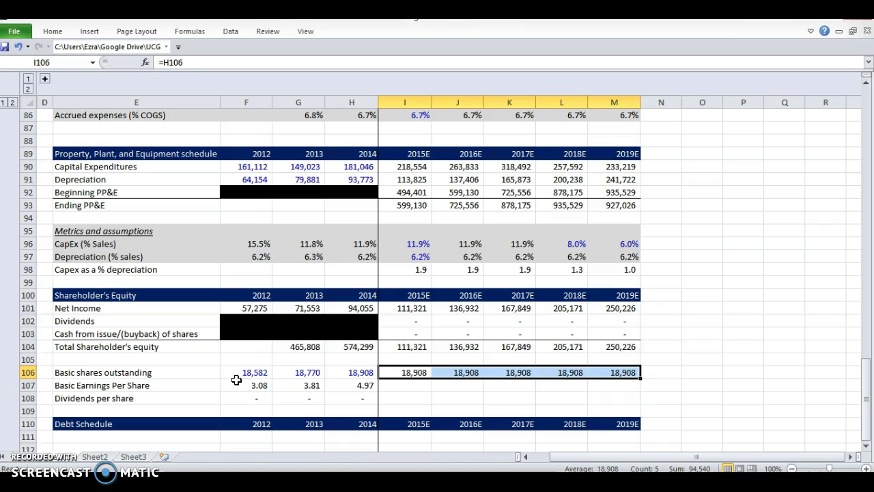
- Carry the 2014 EPS forward across 2015E–2019E as a first pass
{"action": "key", "text": "Down"}
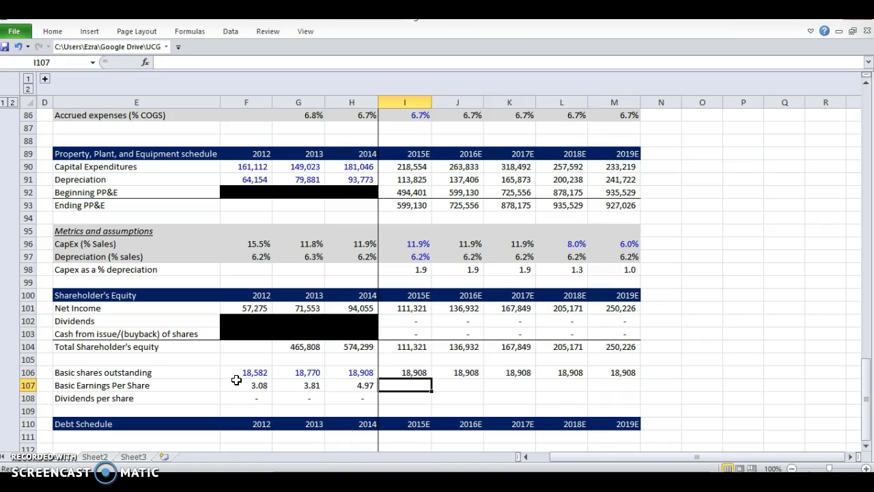
{"action": "key", "text": "Left"}
{"action": "key", "text": "F2"}
{"action": "key", "text": "Escape"}
{"action": "key", "text": "Right"}
{"action": "type", "text": "="}
{"action": "key", "text": "Left"}
{"action": "key", "text": "Return"}
{"action": "key", "text": "Up"}
{"action": "key", "text": "shift+Right"}
{"action": "key", "text": "shift+Right"}
{"action": "key", "text": "shift+Right"}
{"action": "key", "text": "shift+Right"}
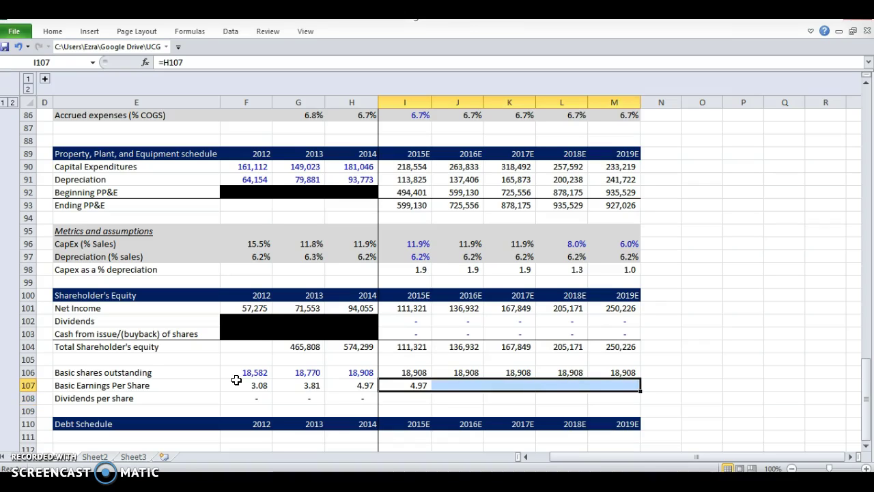
{"action": "key", "text": "ctrl+r"}
- Inspect the carried-forward 2015E and 2016E EPS formulas
{"action": "key", "text": "Right"}
{"action": "key", "text": "F2"}
{"action": "key", "text": "Escape"}
{"action": "key", "text": "Left"}
{"action": "key", "text": "F2"}
{"action": "key", "text": "Escape"}
- Calculate 2015E–2019E Basic EPS as net income divided by basic shares
{"action": "type", "text": "="}
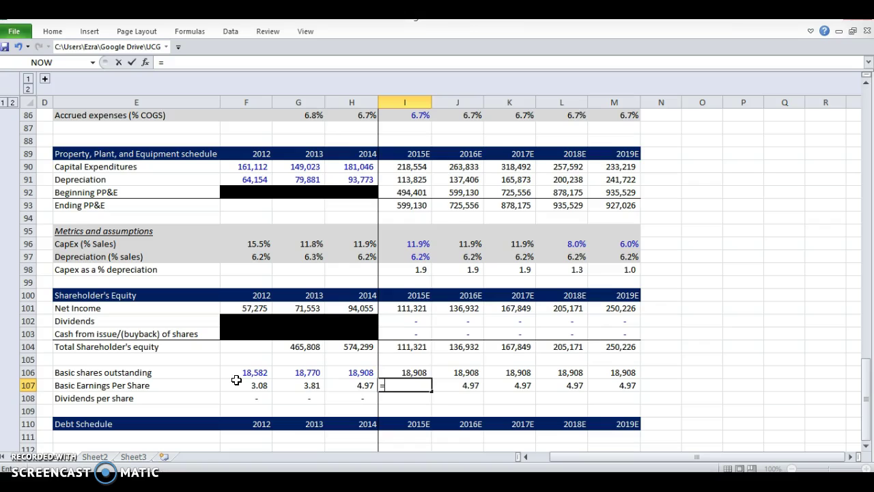
{"action": "key", "text": "Up"}
{"action": "key", "text": "Up"}
{"action": "key", "text": "Up"}
{"action": "key", "text": "Up"}
{"action": "key", "text": "Up"}
{"action": "key", "text": "Up"}
{"action": "type", "text": "/"}
{"action": "key", "text": "Up"}
{"action": "key", "text": "ctrl+Return"}
{"action": "key", "text": "shift+Right"}
{"action": "key", "text": "shift+Right"}
- Review projected EPS (5.89 to 13.23) against historical EPS and dividends per share
{"action": "key", "text": "shift+Right"}
{"action": "key", "text": "shift+Right"}
{"action": "key", "text": "ctrl+r"}
{"action": "key", "text": "shift+Left"}
{"action": "key", "text": "shift+Left"}
{"action": "key", "text": "shift+Left"}
{"action": "key", "text": "shift+Left"}
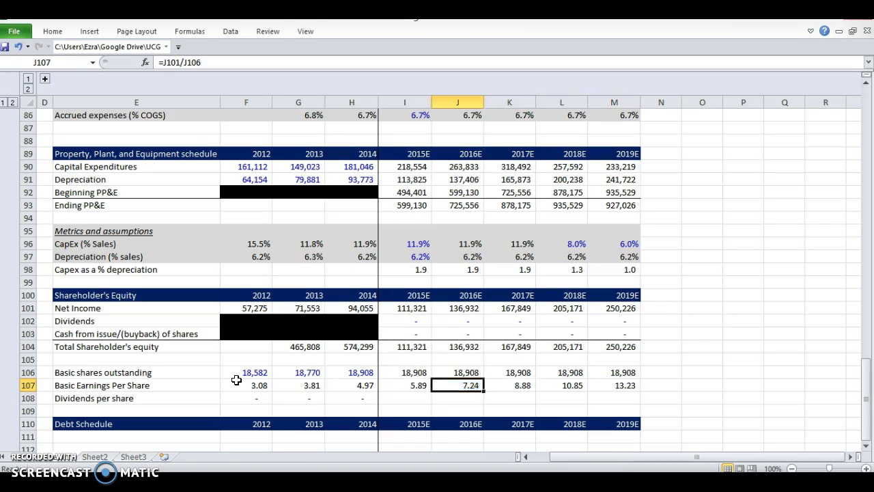
{"action": "key", "text": "shift+Right"}
{"action": "key", "text": "shift+Right"}
{"action": "key", "text": "shift+Right"}
{"action": "key", "text": "shift+Right"}
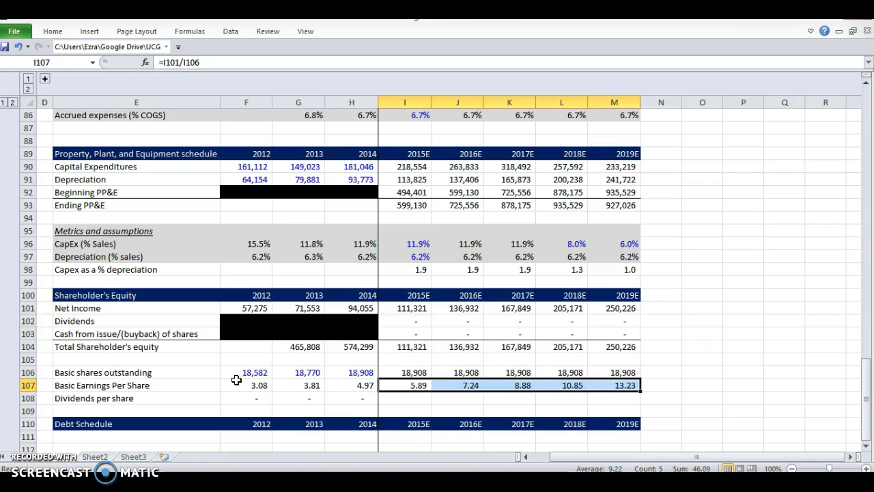
{"action": "key", "text": "shift+Left"}
{"action": "key", "text": "shift+Left"}
{"action": "key", "text": "shift+Left"}
{"action": "key", "text": "shift+Left"}
{"action": "key", "text": "shift+Right"}
{"action": "key", "text": "shift+Right"}
{"action": "key", "text": "shift+Right"}
{"action": "key", "text": "shift+Right"}
{"action": "key", "text": "Left"}
{"action": "key", "text": "Left"}
{"action": "key", "text": "Left"}
{"action": "key", "text": "shift+Right"}
{"action": "key", "text": "shift+Right"}
{"action": "key", "text": "shift+Right"}
{"action": "key", "text": "shift+Right"}
{"action": "key", "text": "shift+Right"}
{"action": "key", "text": "shift+Right"}
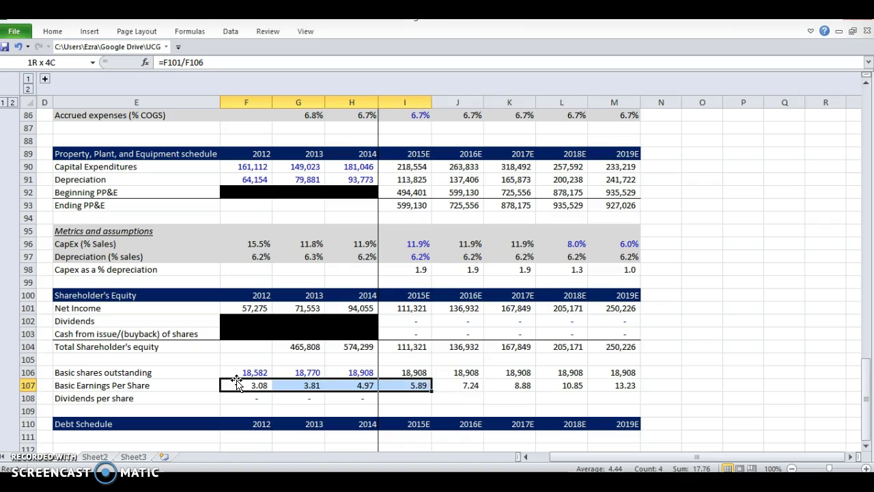
{"action": "key", "text": "Right"}
{"action": "key", "text": "Right"}
{"action": "key", "text": "Right"}
{"action": "key", "text": "Right"}
{"action": "key", "text": "Right"}
{"action": "key", "text": "Right"}
{"action": "key", "text": "Right"}
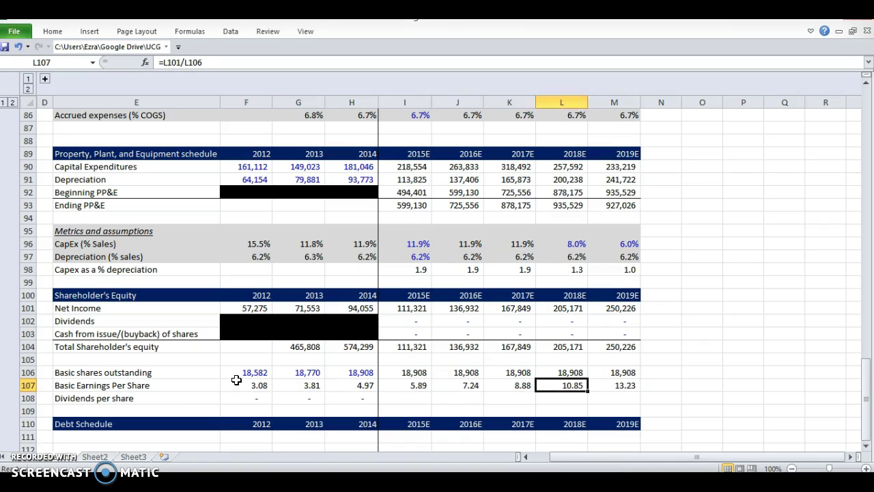
{"action": "key", "text": "Left"}
{"action": "key", "text": "Left"}
{"action": "key", "text": "Left"}
{"action": "key", "text": "Left"}
{"action": "key", "text": "Down"}
{"action": "key", "text": "Left"}
{"action": "key", "text": "Right"}
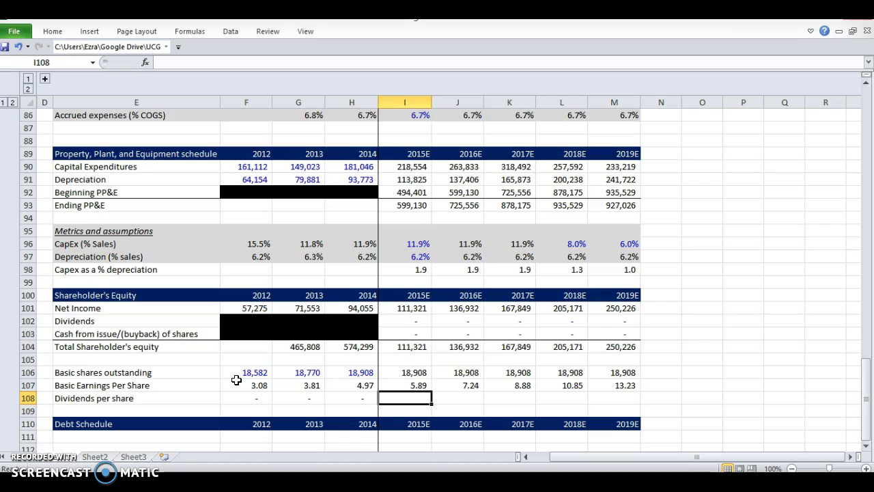
{"action": "key", "text": "Left"}
{"action": "key", "text": "Left"}
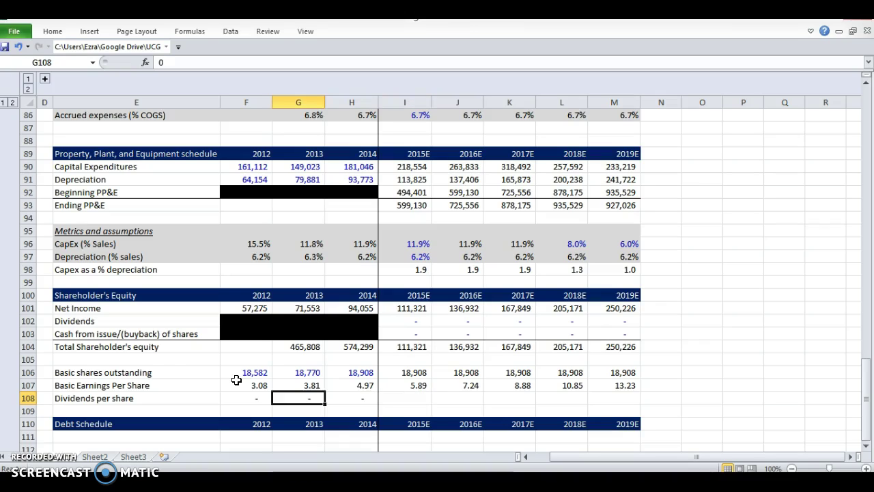
- Paste-link the schedule's 2015E–2019E total equity (I104:M104) into balance-sheet Total Equity I61:M61
{"action": "left_click", "coordinate": [407, 377]}
{"action": "key", "text": "Up"}
{"action": "key", "text": "Up"}
{"action": "key", "text": "ctrl+shift+Right"}
{"action": "key", "text": "ctrl+c"}
{"action": "scroll", "coordinate": [407, 381], "scroll_direction": "up", "scroll_amount": 5}
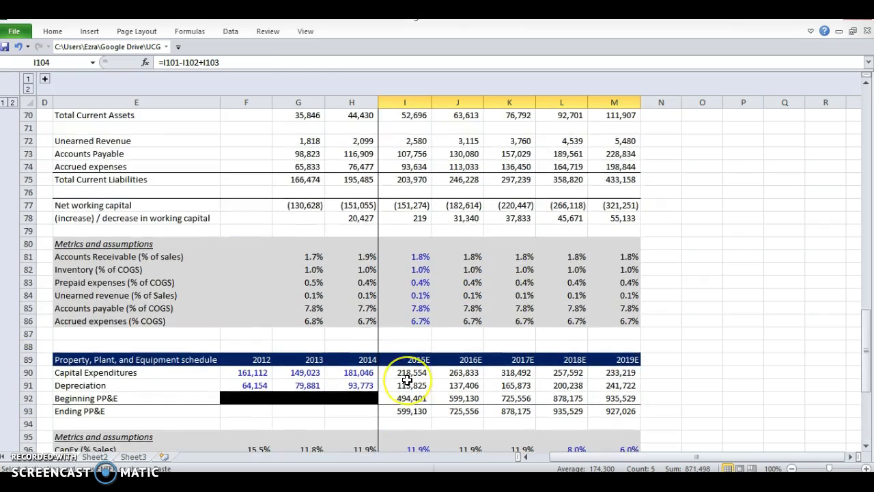
{"action": "scroll", "coordinate": [408, 381], "scroll_direction": "up", "scroll_amount": 8}
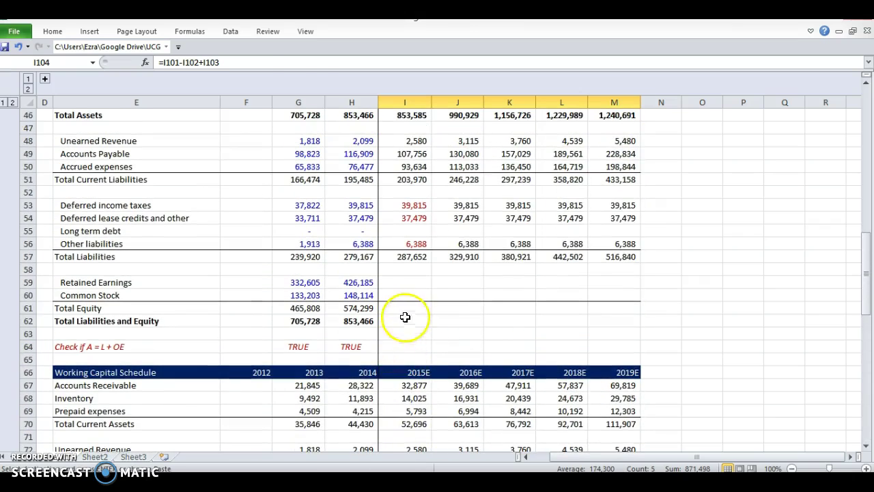
{"action": "left_click", "coordinate": [405, 313]}
{"action": "key", "text": "ctrl+alt+v"}
{"action": "key", "text": "alt+l"}
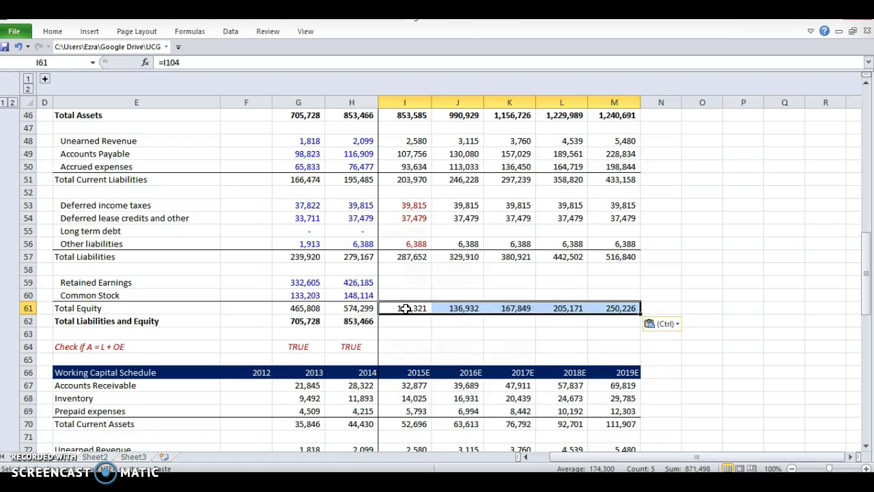
- Black out the projected Retained Earnings and Common Stock cells I59:M60
{"action": "key", "text": "Up"}
{"action": "key", "text": "Up"}
{"action": "key", "text": "shift+Down"}
{"action": "key", "text": "shift+Right"}
{"action": "key", "text": "shift+Right"}
{"action": "key", "text": "shift+Right"}
{"action": "key", "text": "shift+Right"}
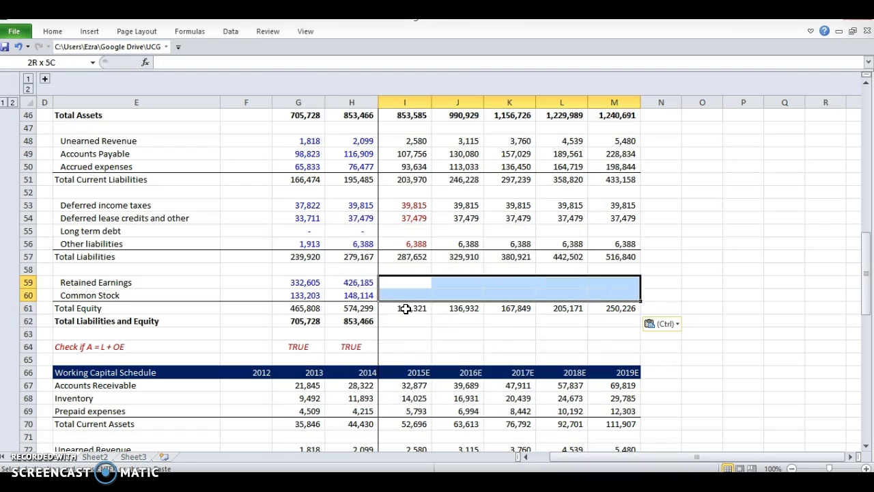
{"action": "key", "text": "alt+h"}
{"action": "key", "text": "h"}
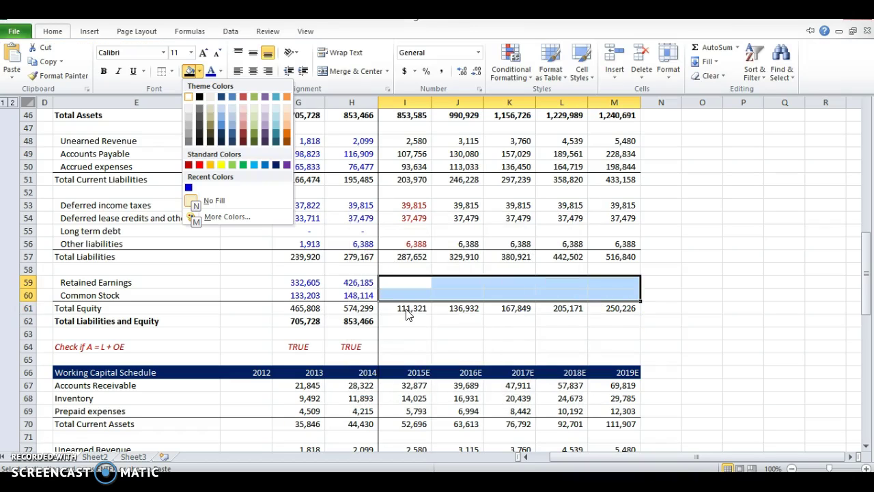
{"action": "key", "text": "Right"}
{"action": "key", "text": "Return"}
- Check the linked 2015E Total Equity formula and review the balance sheet around it
{"action": "left_click", "coordinate": [405, 308]}
{"action": "double_click", "coordinate": [405, 308]}
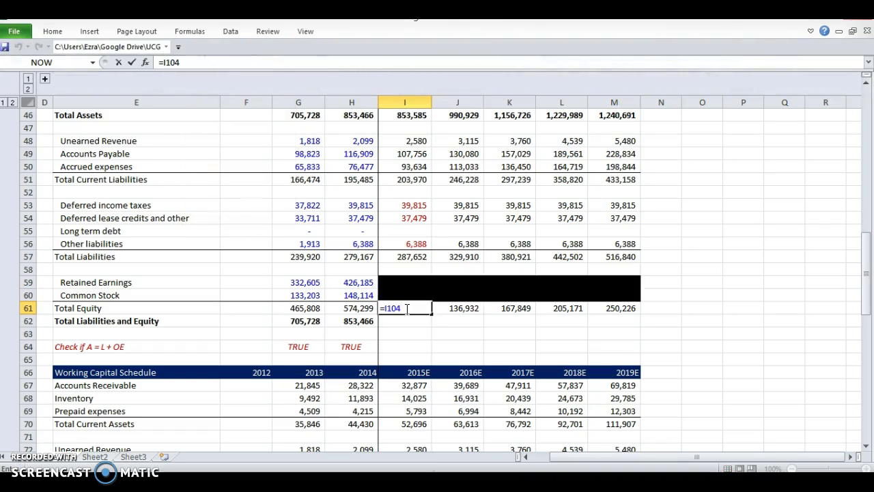
{"action": "key", "text": "Tab"}
{"action": "left_click", "coordinate": [405, 308]}
{"action": "scroll", "coordinate": [405, 308], "scroll_direction": "up", "scroll_amount": 6}
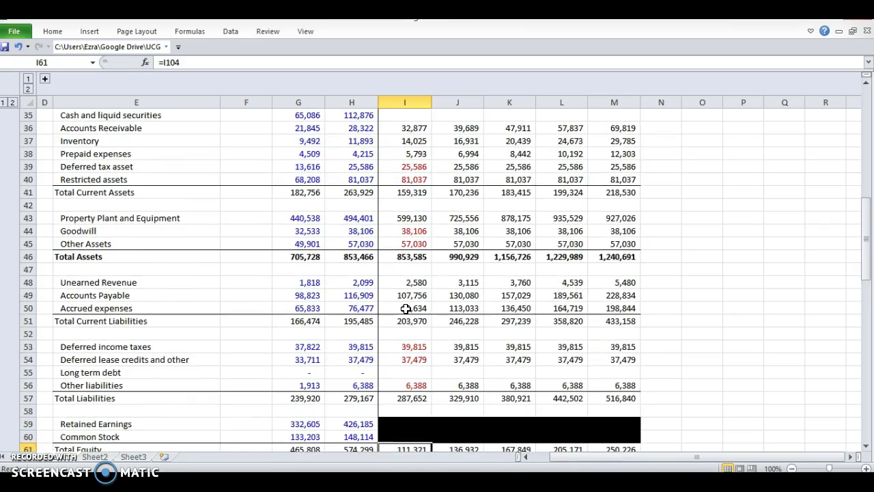
{"action": "scroll", "coordinate": [405, 308], "scroll_direction": "down", "scroll_amount": 3}
{"action": "scroll", "coordinate": [405, 308], "scroll_direction": "up", "scroll_amount": 1}
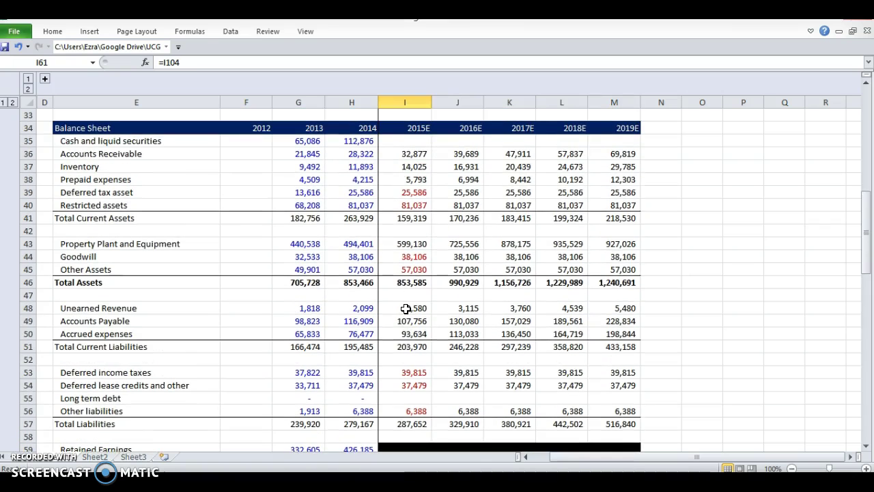
{"action": "scroll", "coordinate": [405, 308], "scroll_direction": "down", "scroll_amount": 3}
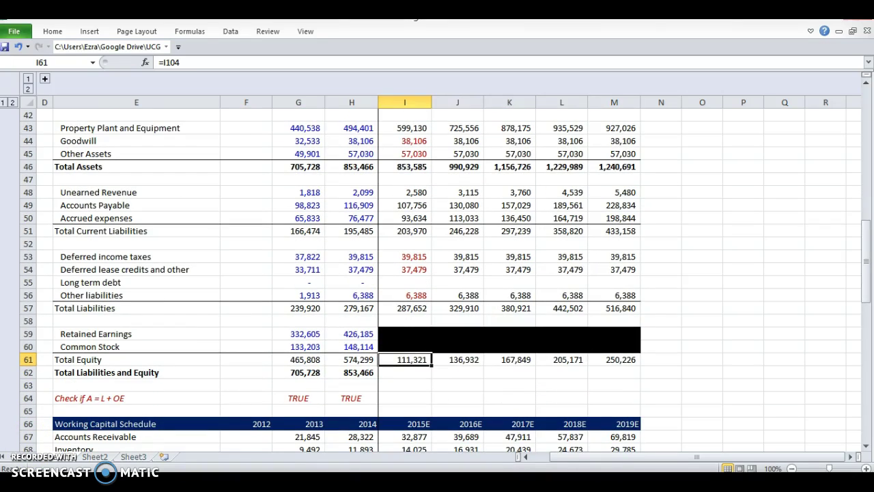